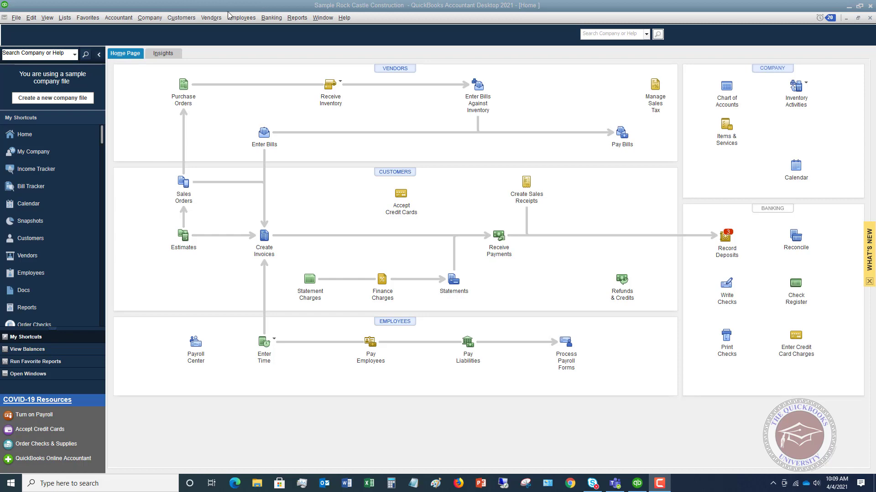
Step: Bring up Pay Bills to see all unpaid bills, including the 265.32 Bayshore CalOil Service bill
click(211, 18)
click(215, 60)
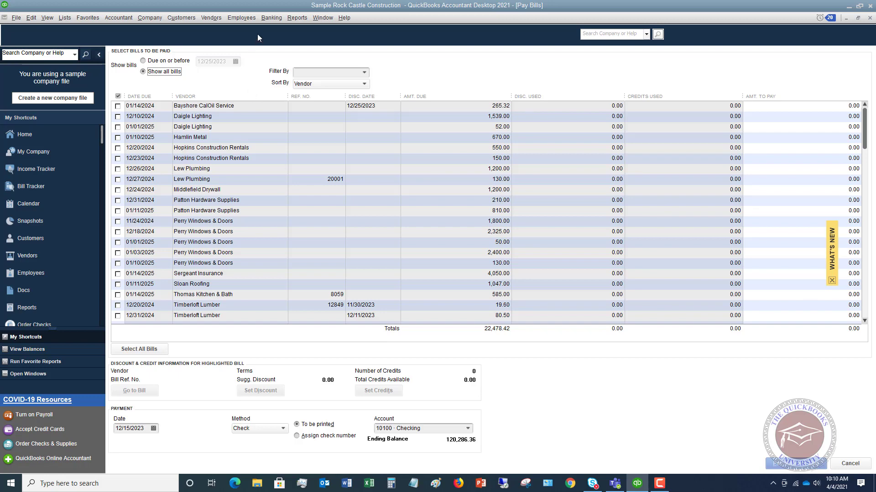
Step: Start a new check dated 01/17/2024
click(268, 18)
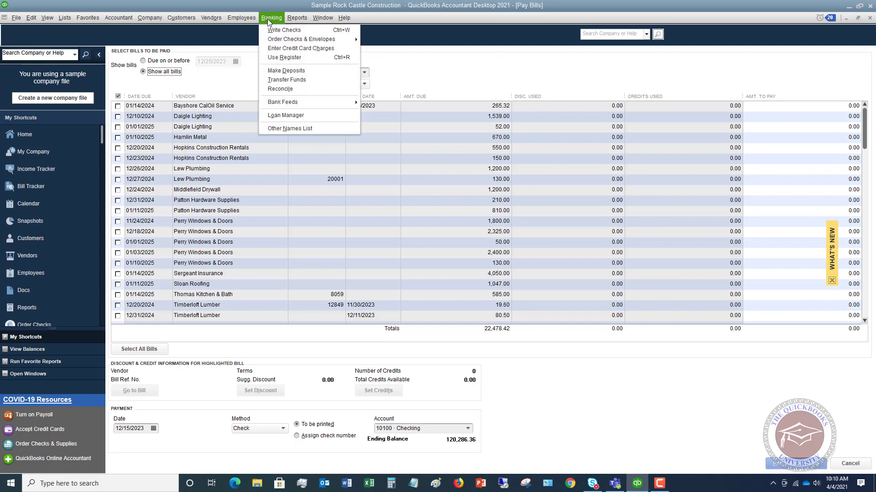
click(271, 29)
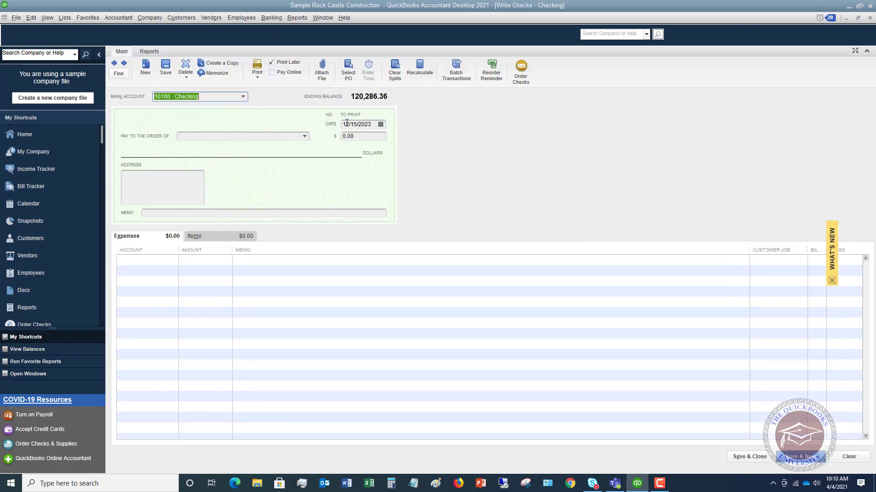
click(380, 125)
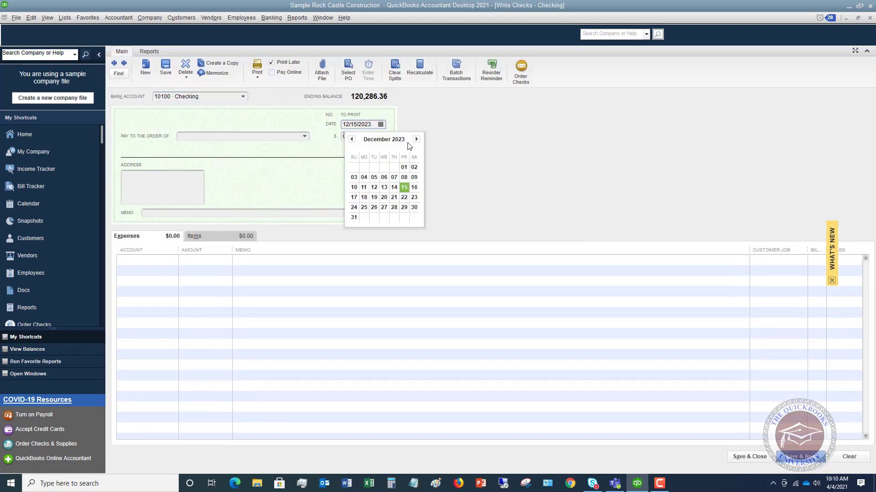
click(416, 139)
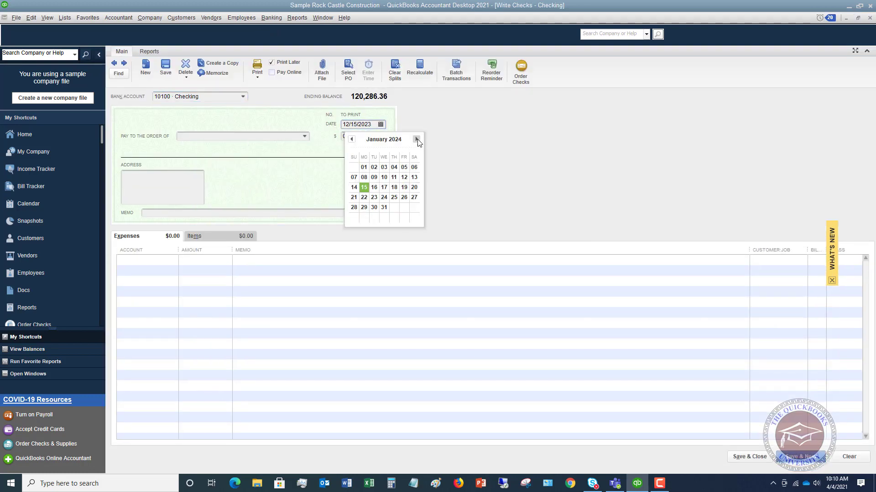
click(384, 187)
Step: Make the check payable to Bayshore CalOil Service for 265.32, despite its open bill
click(191, 136)
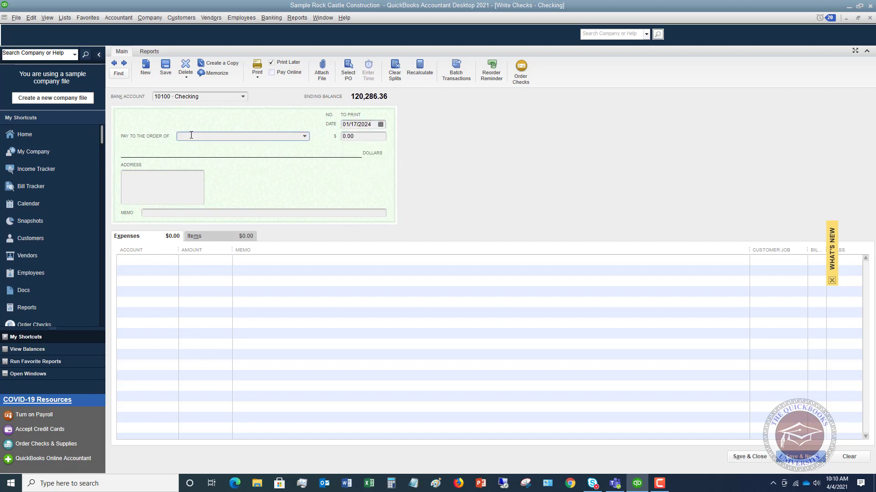
text(Bayshore CalOil Service)
key(Tab)
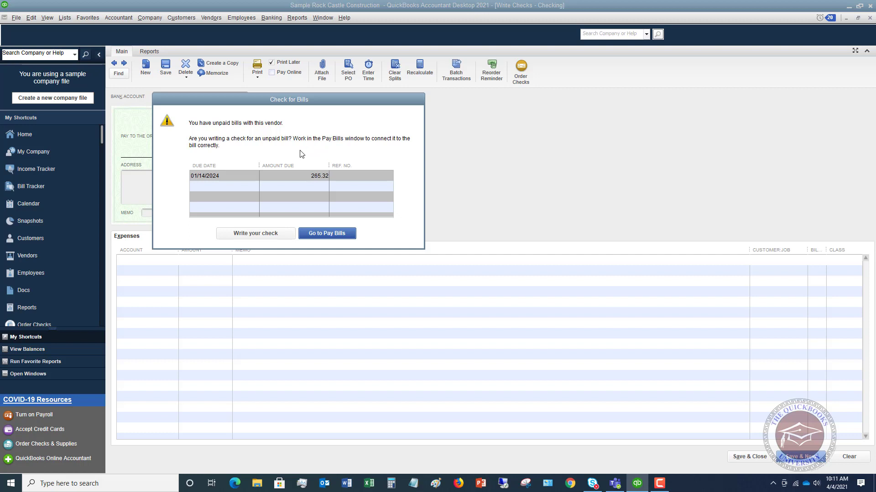
click(259, 234)
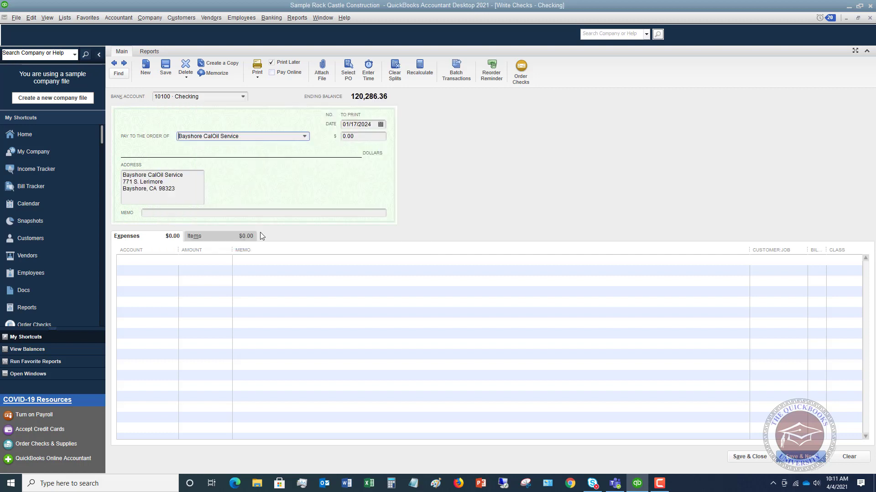
text(265.32)
key(Tab)
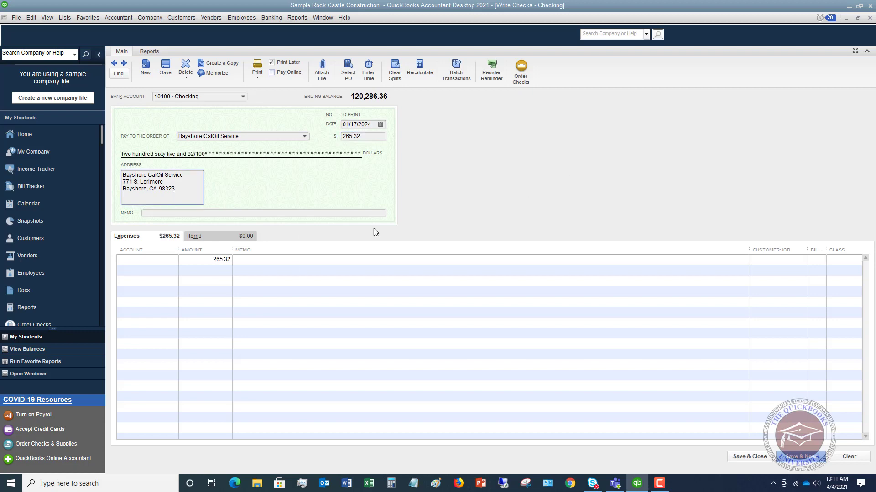
Step: Code the check's expense line to the 60100:60110 Fuel account
click(167, 260)
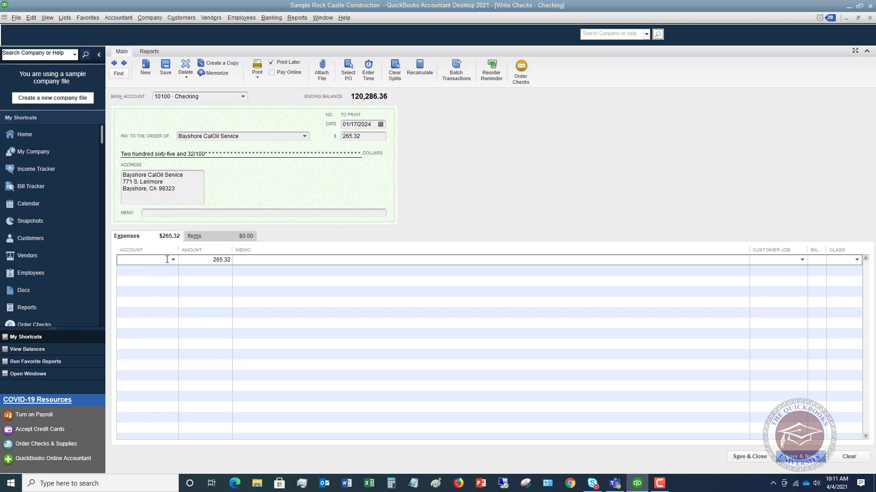
text(Automobile)
click(174, 260)
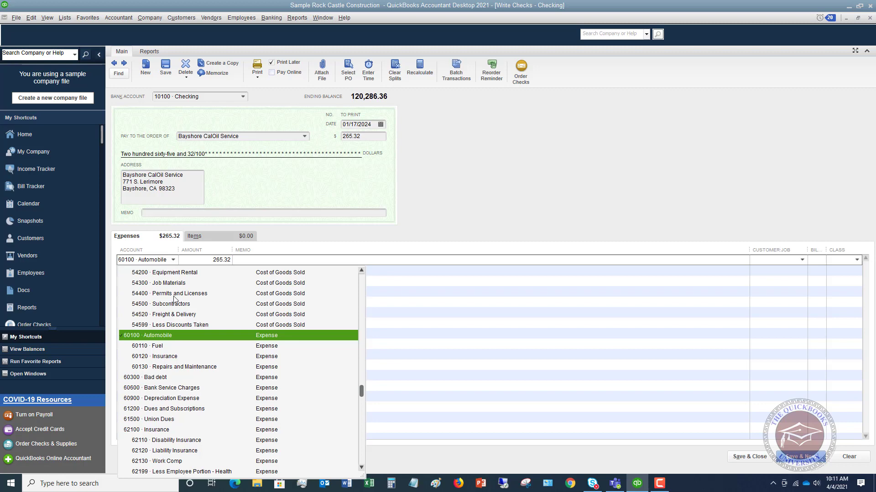
click(159, 346)
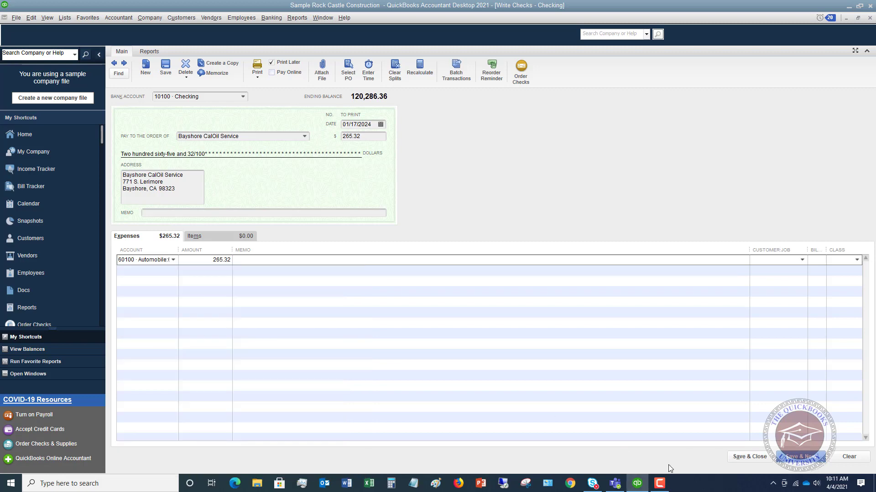
click(750, 457)
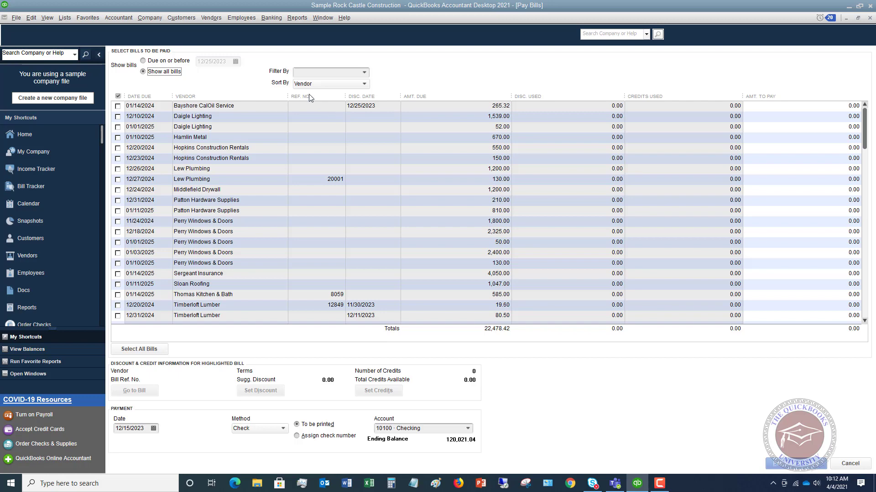
Step: Return to the Home page and open the 10100 · Checking account register
click(48, 18)
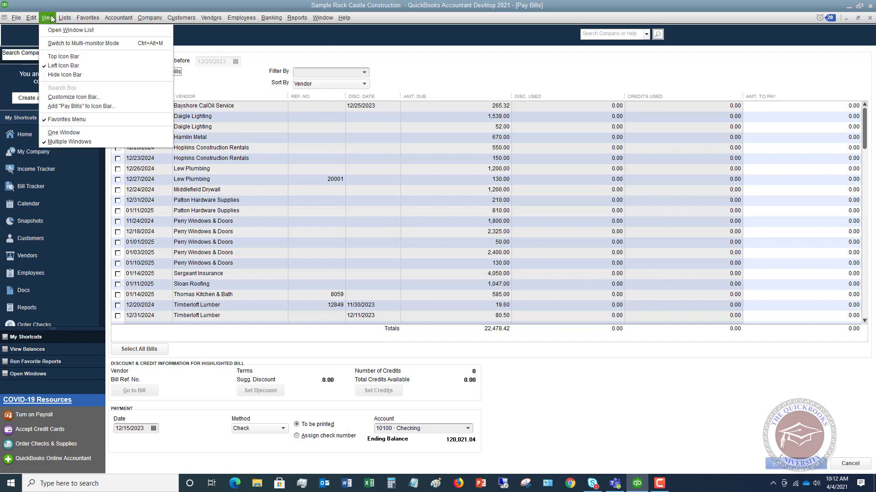
click(68, 29)
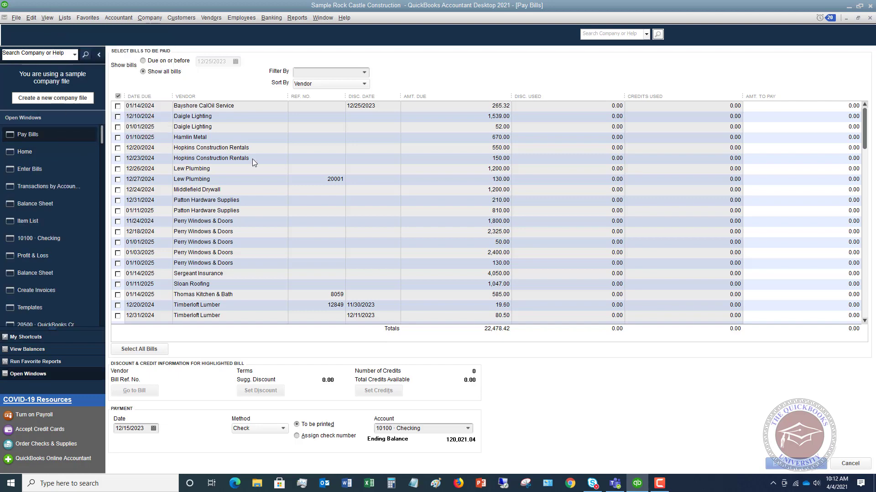
click(48, 152)
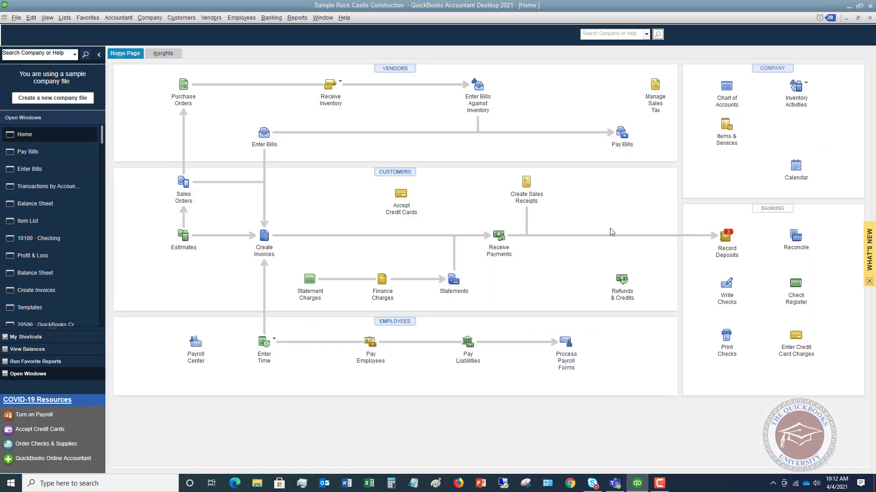
click(794, 287)
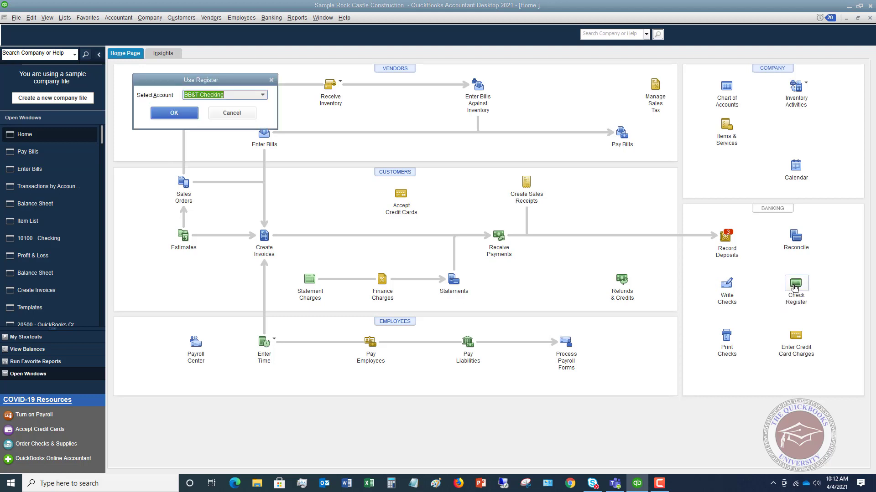
click(263, 96)
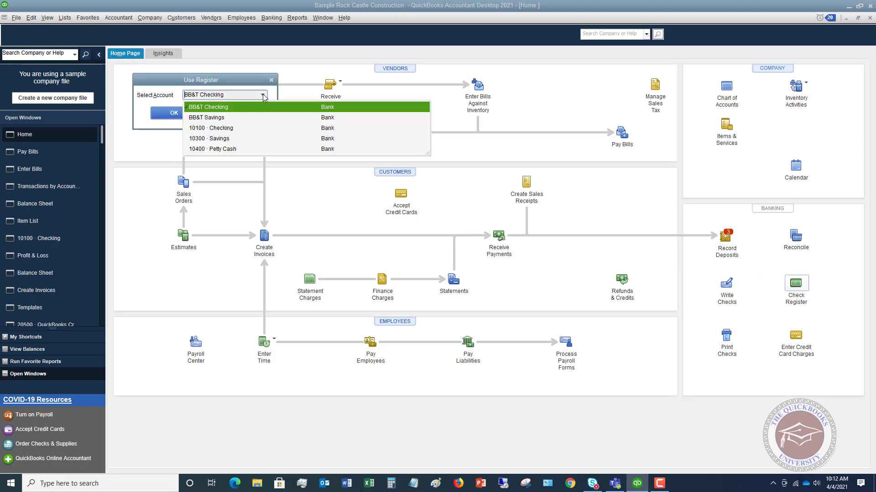
click(229, 128)
click(176, 112)
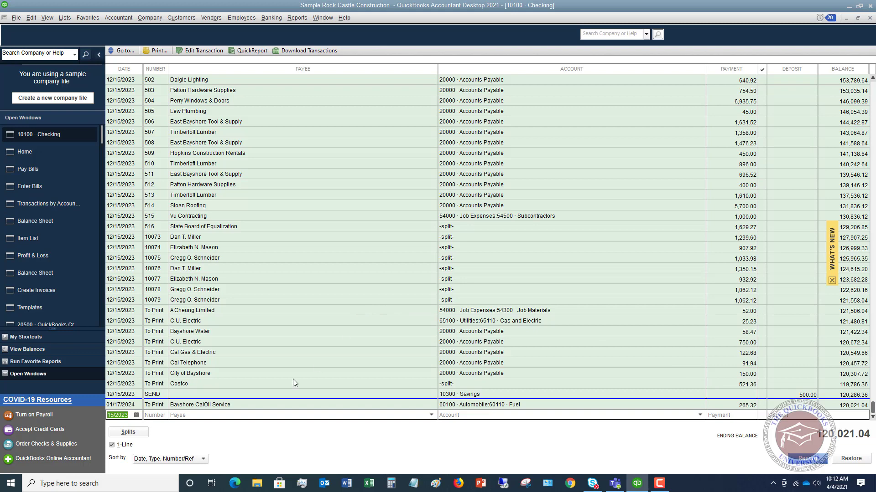
Step: Select the 265.32 Bayshore CalOil Service check, turn off 1-Line view, and bring up its context menu
click(547, 405)
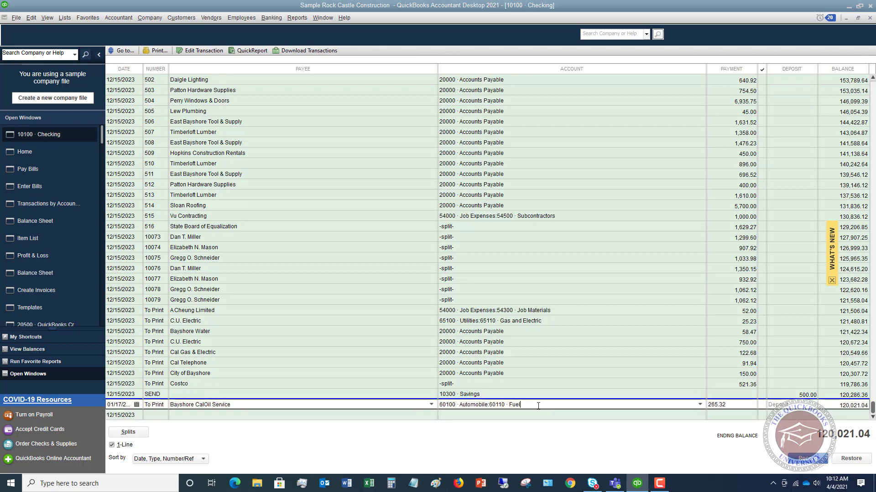
click(111, 446)
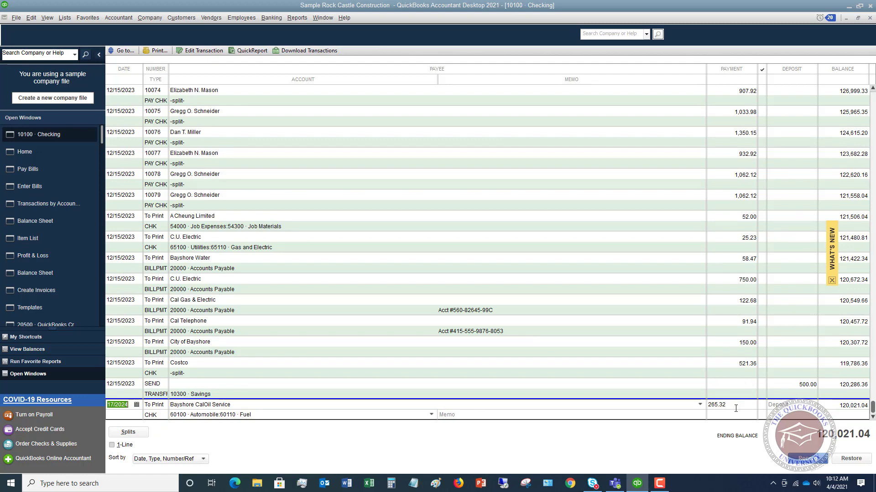
right_click(219, 406)
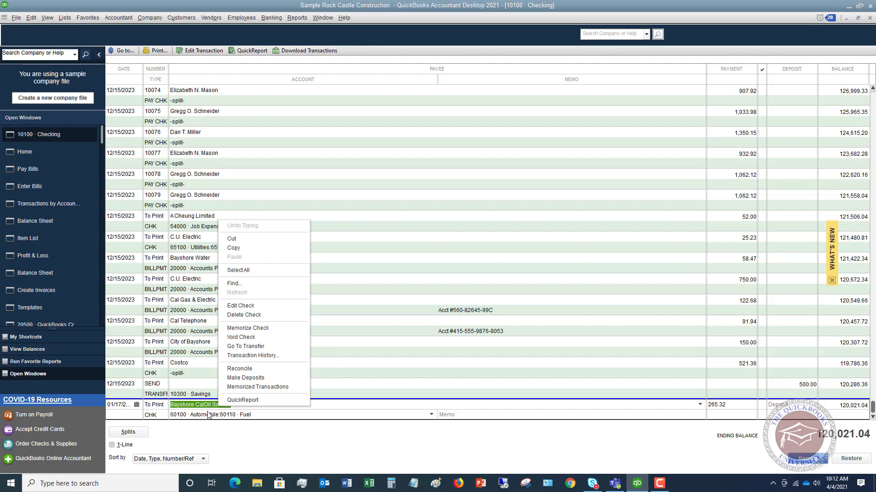
Step: Reopen the Bayshore CalOil Service check and change its expense account from 60110 Fuel to 20000 Accounts Payable
click(253, 306)
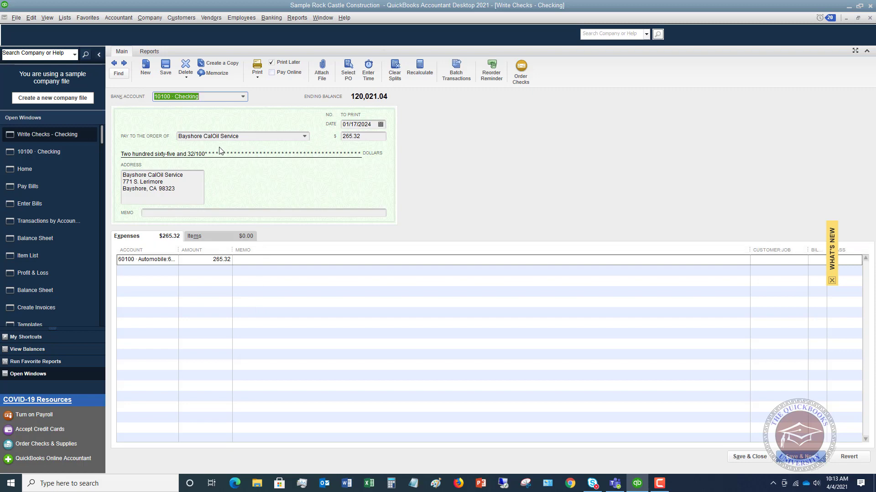
click(164, 262)
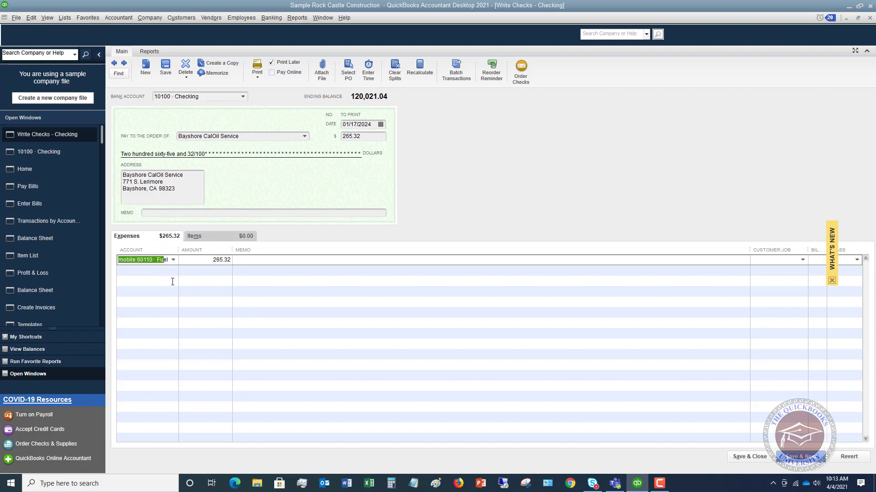
key(BackSpace)
text(A)
text(ccounts ...)
key(Tab)
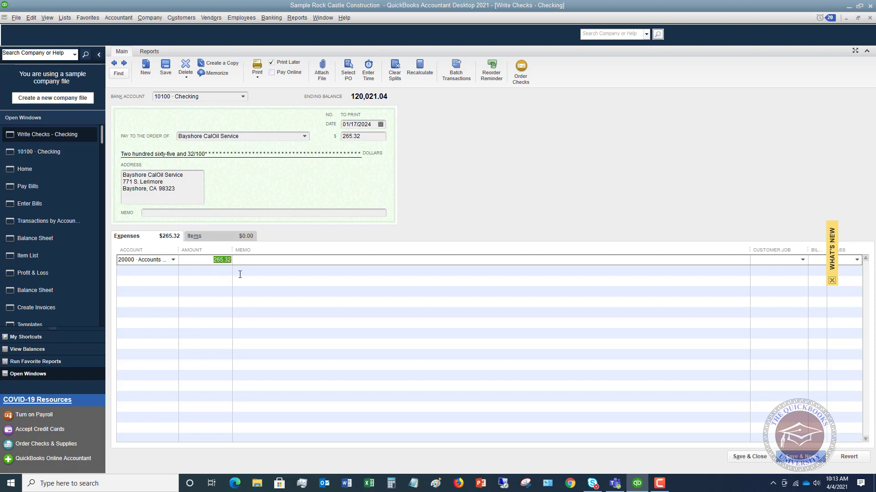
click(778, 263)
click(819, 262)
click(831, 281)
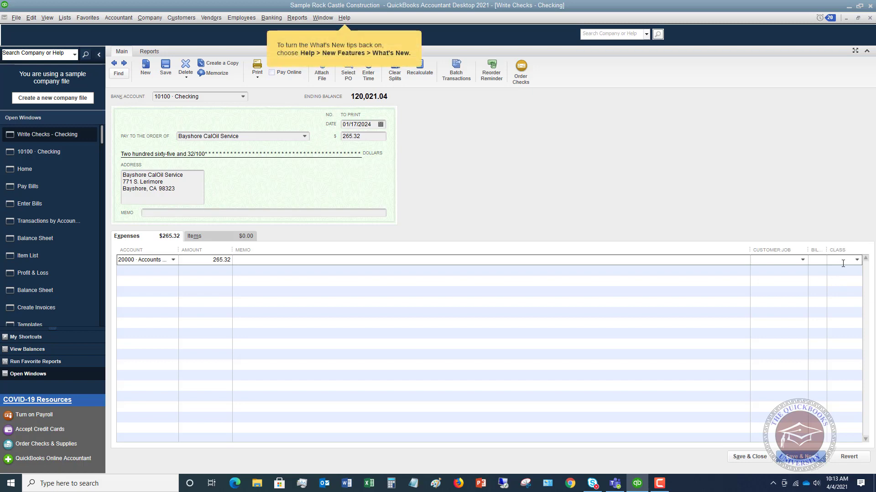
Step: Set Bayshore CalOil Service as the Accounts Payable line's name and save the changed check
click(754, 459)
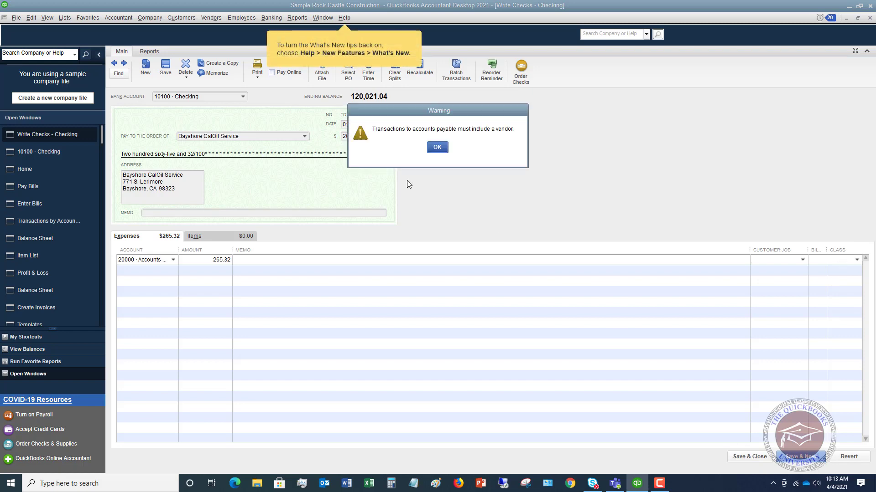
click(436, 147)
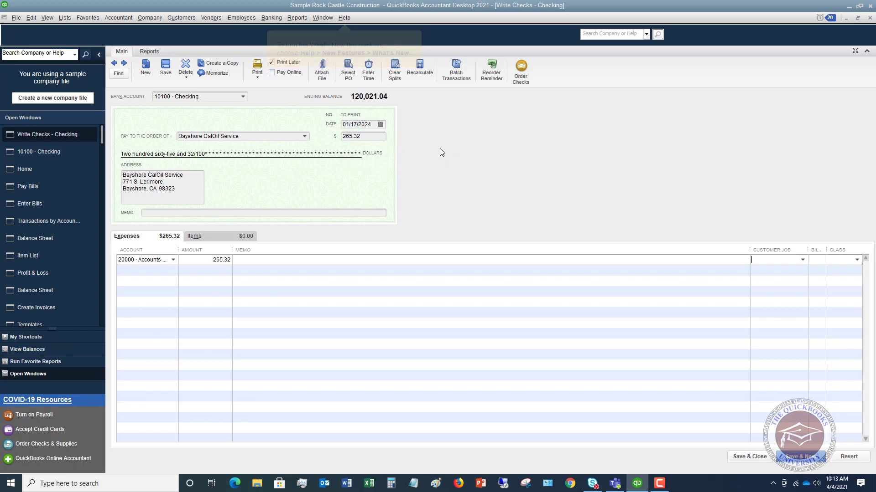
click(803, 260)
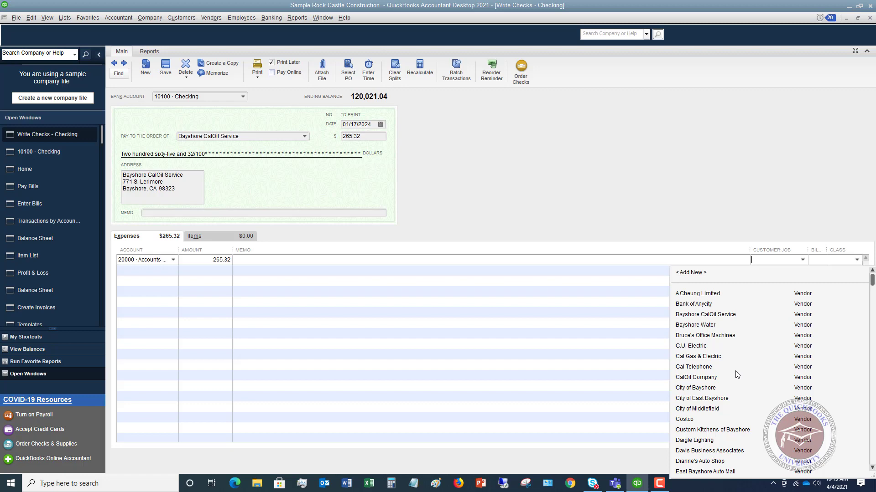
click(713, 315)
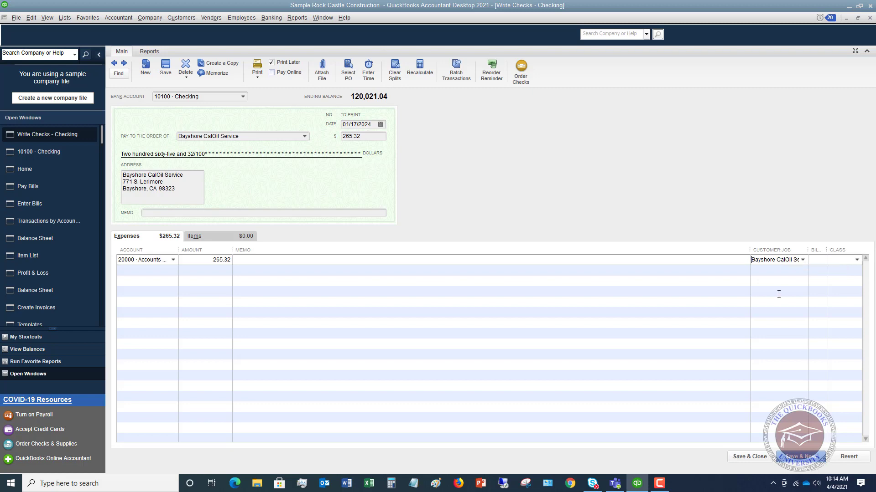
click(751, 461)
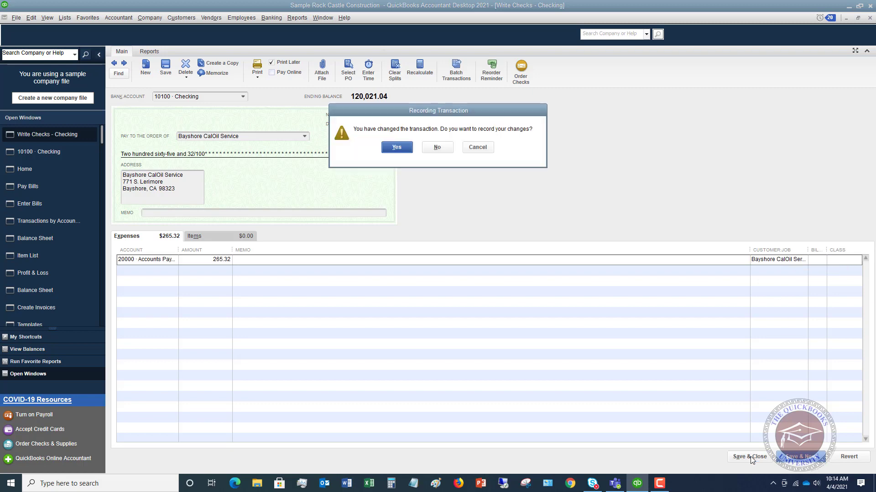
click(396, 147)
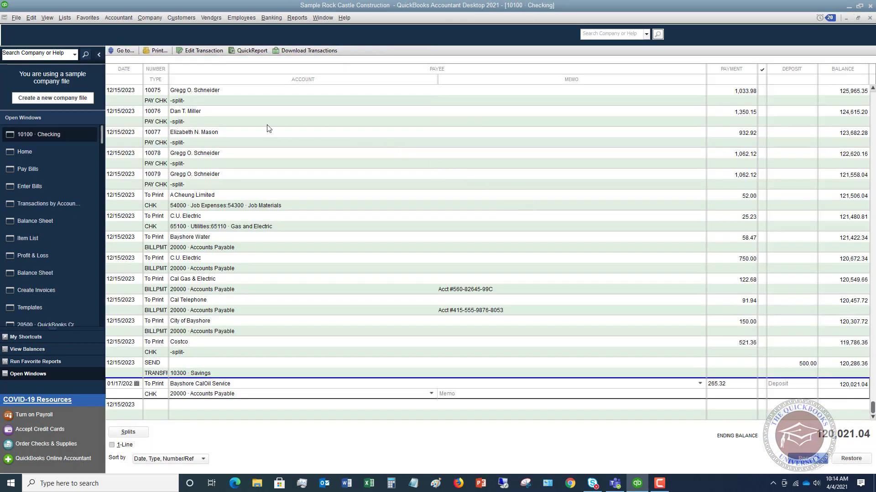
Step: Back in Pay Bills, select the Bayshore CalOil Service bill and view its 265.32 available credit
click(43, 170)
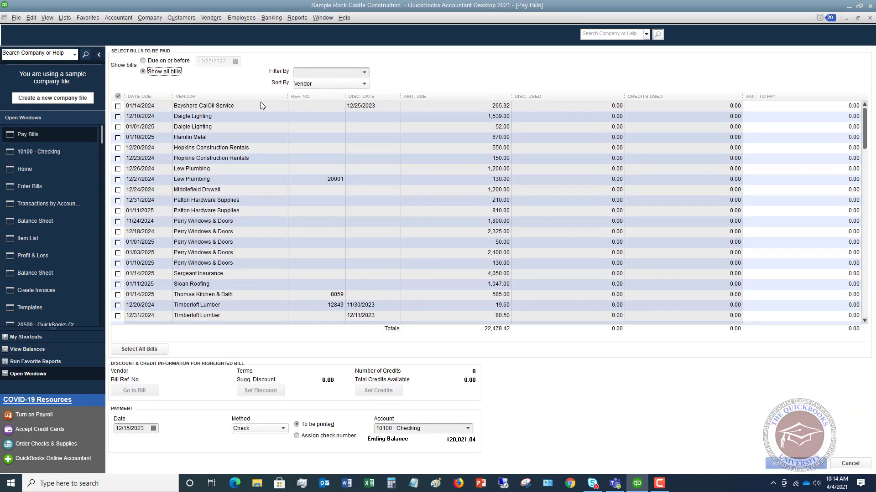
click(118, 106)
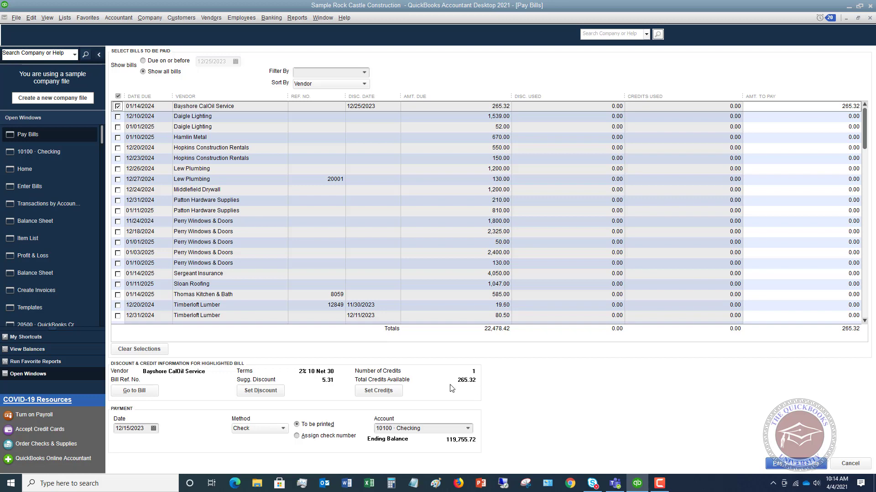
click(391, 393)
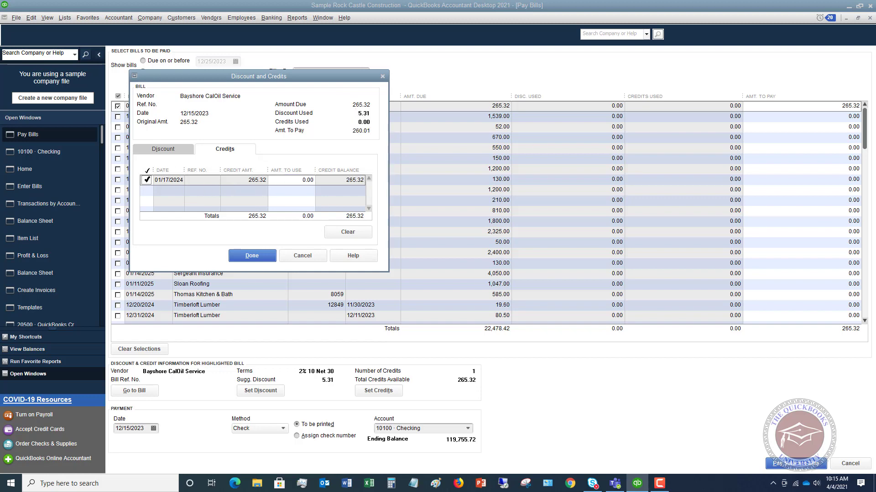
Step: Apply the Bayshore CalOil Service credit to the bill and accept the missing-discount-account warning
click(146, 180)
click(146, 179)
click(252, 256)
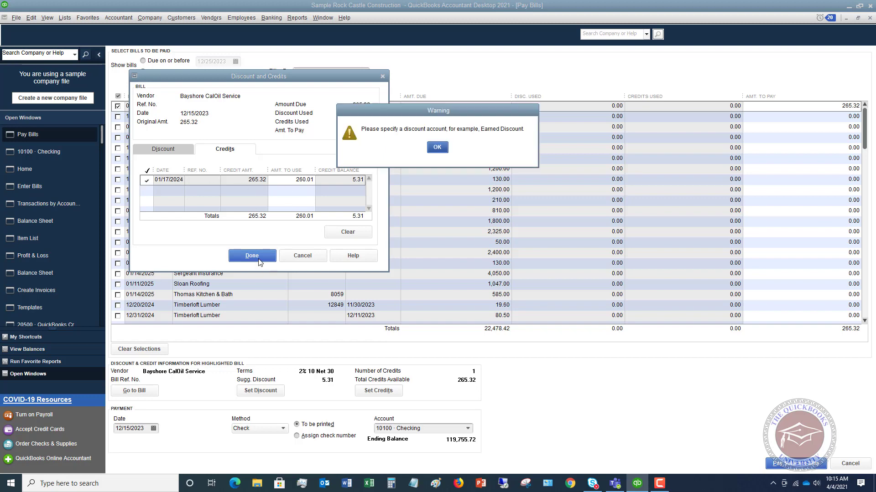
click(434, 149)
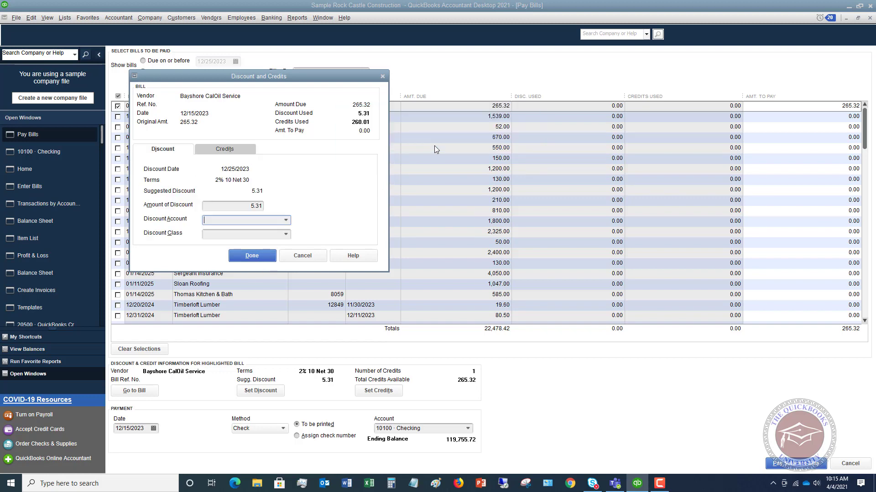
Step: Choose 40199 Less Discounts given as the discount account and confirm the 5.31 discount
click(286, 221)
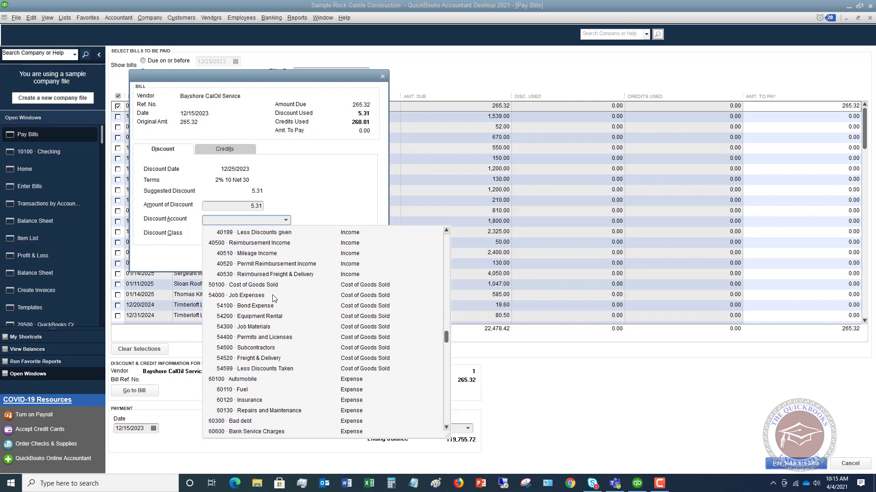
scroll(274, 299, down, 4)
scroll(274, 298, down, 1)
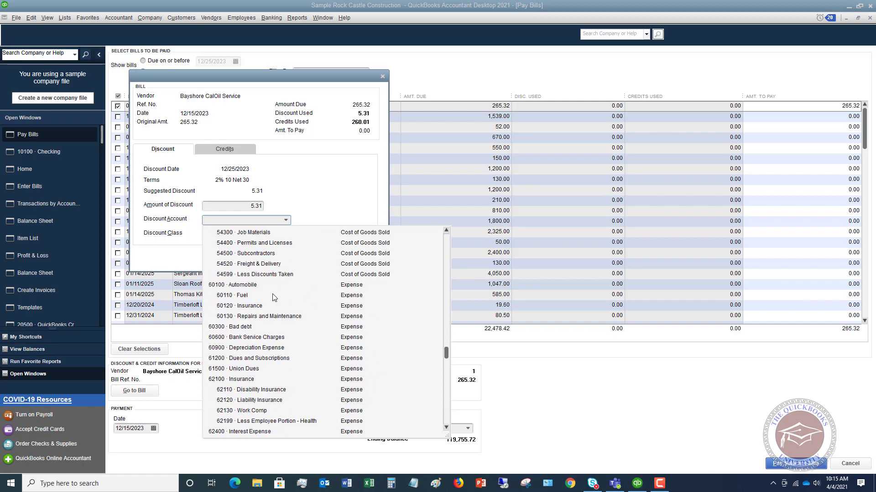
scroll(274, 298, down, 1)
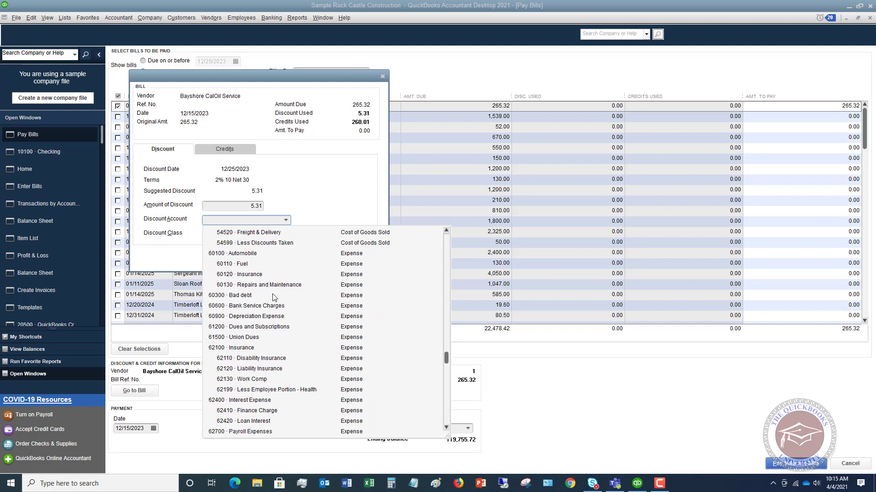
scroll(274, 297, down, 1)
scroll(274, 297, down, 1)
scroll(274, 296, up, 7)
scroll(274, 296, up, 3)
scroll(267, 255, up, 2)
scroll(266, 255, down, 4)
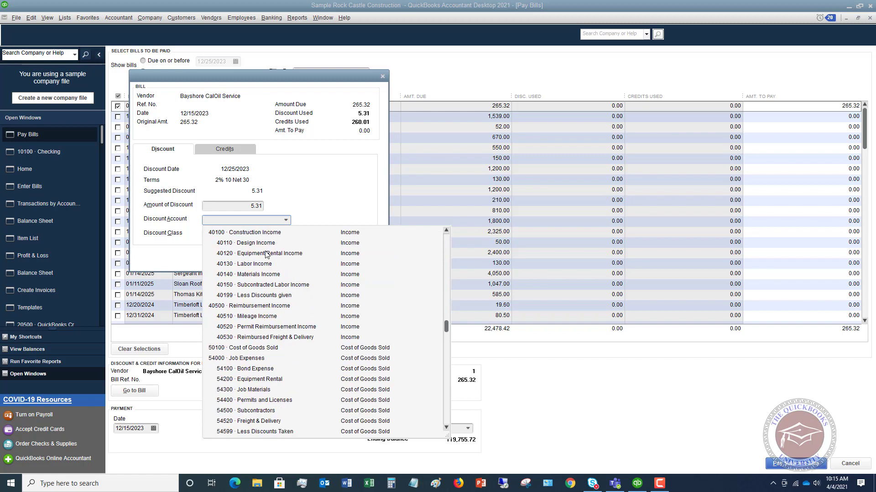
click(262, 296)
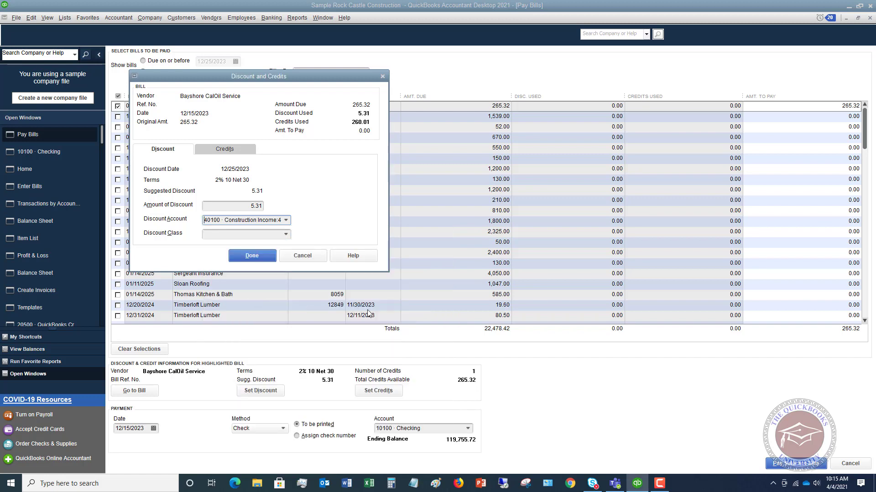
click(252, 256)
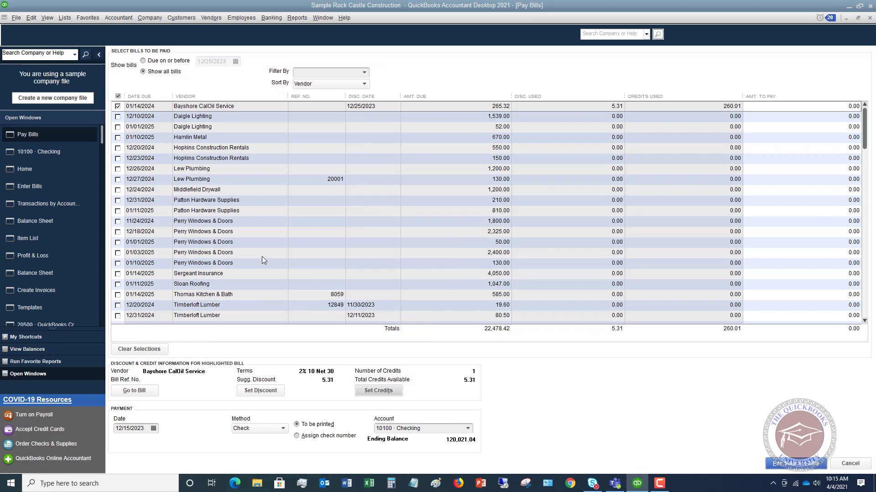
Step: Pay the selected Bayshore CalOil Service bill and close the payment summary
click(794, 463)
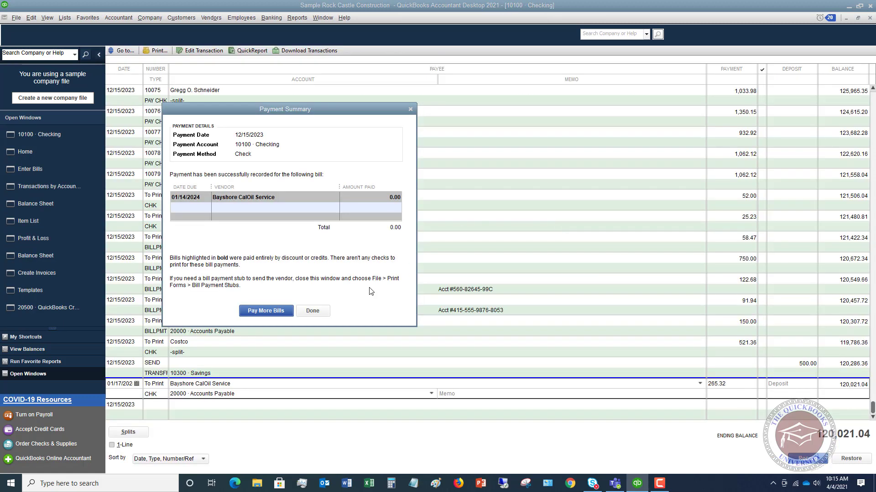
click(313, 311)
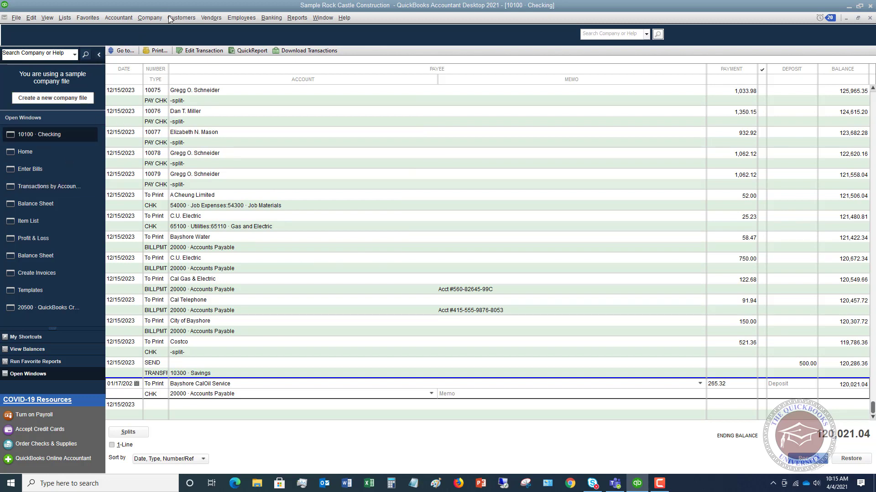
click(214, 17)
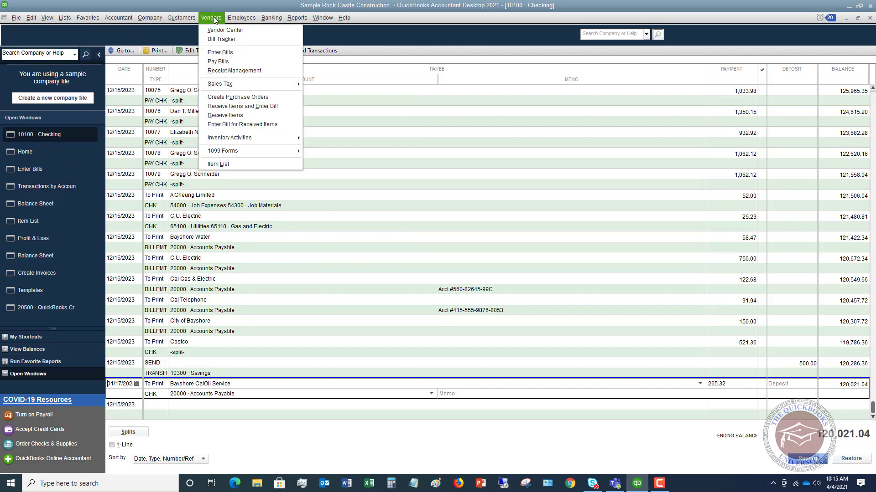
Step: Reopen Pay Bills to confirm the Bayshore bill is gone, leaving 22,213.10 unpaid
click(232, 68)
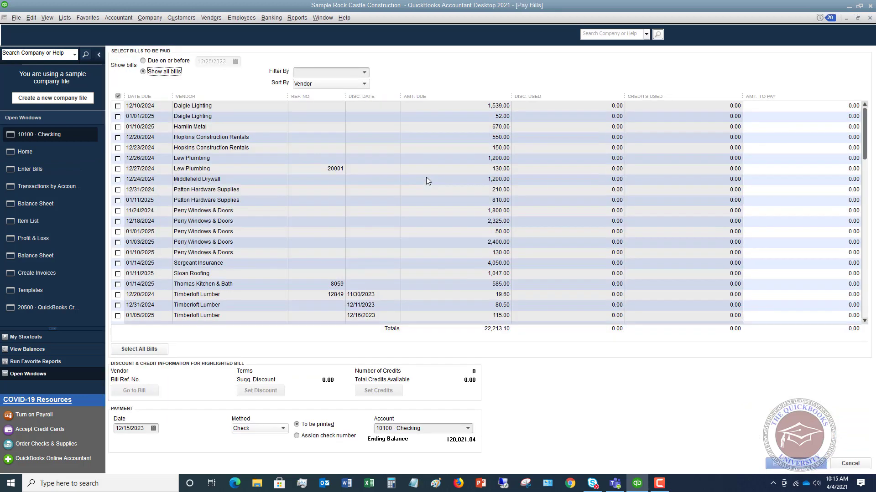